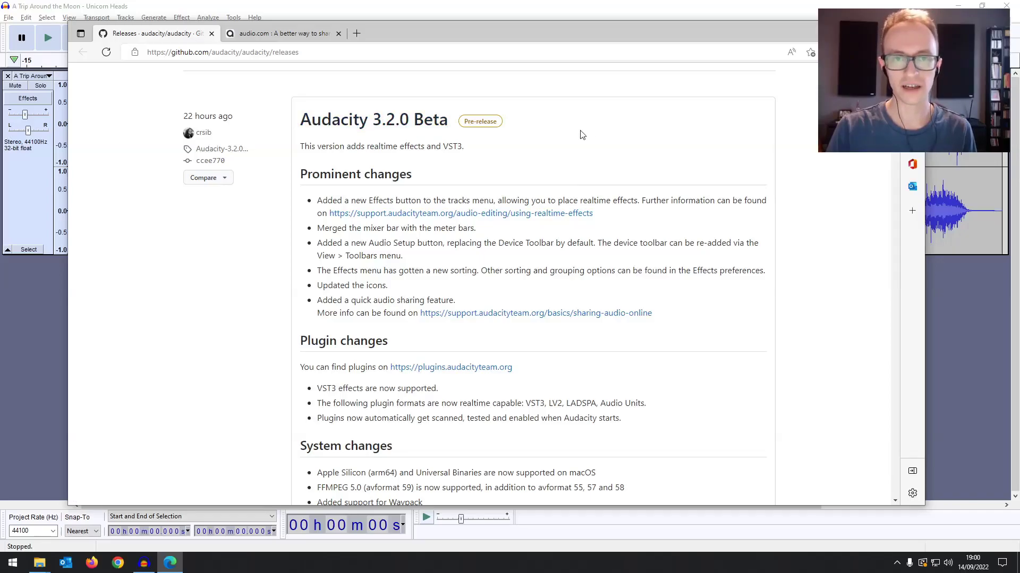
# Bring the Audacity song project forward and place the play position near 1:54.
pyautogui.scroll(3, 579, 139)
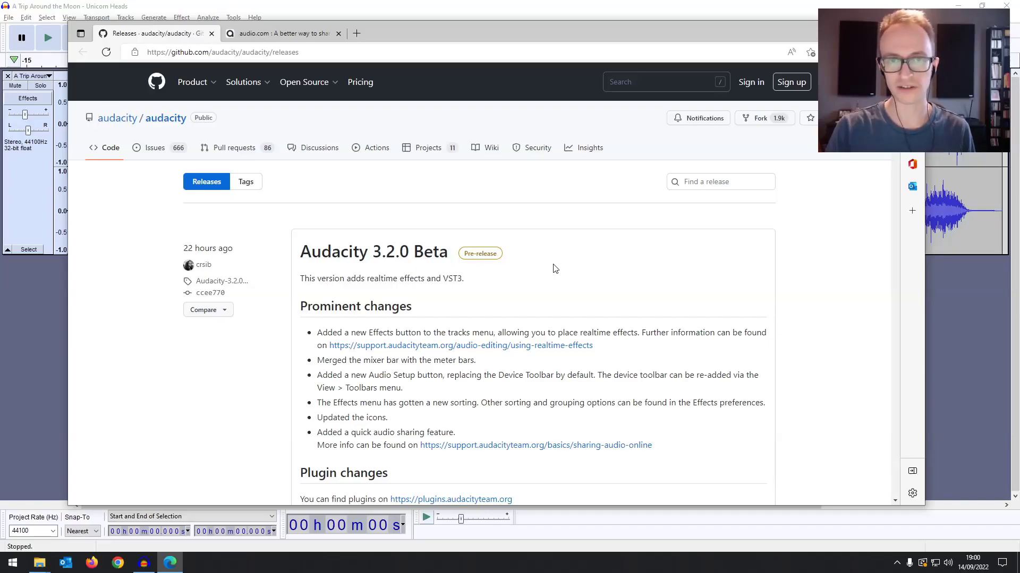
pyautogui.scroll(-1, 554, 268)
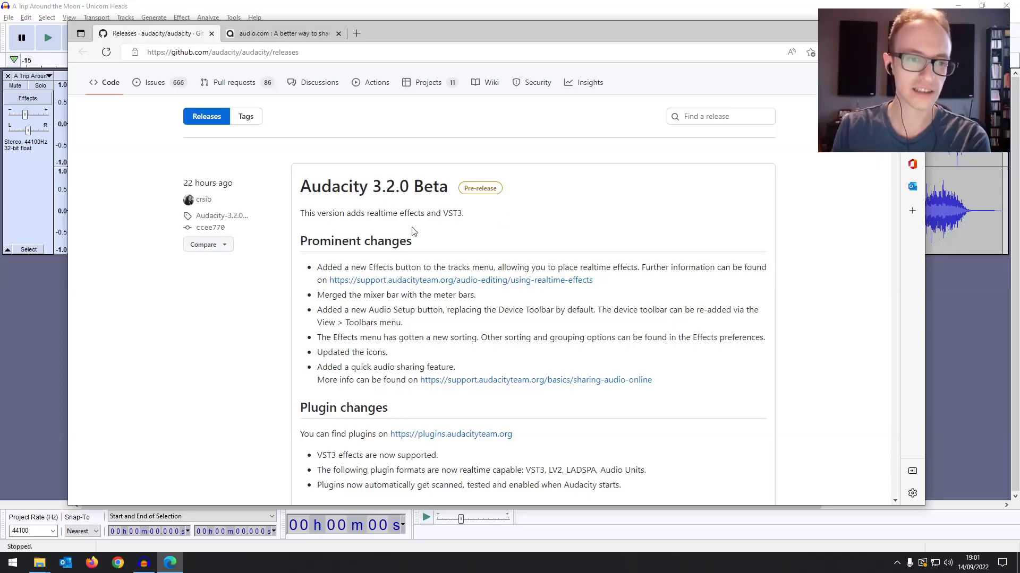
pyautogui.scroll(-1, 387, 215)
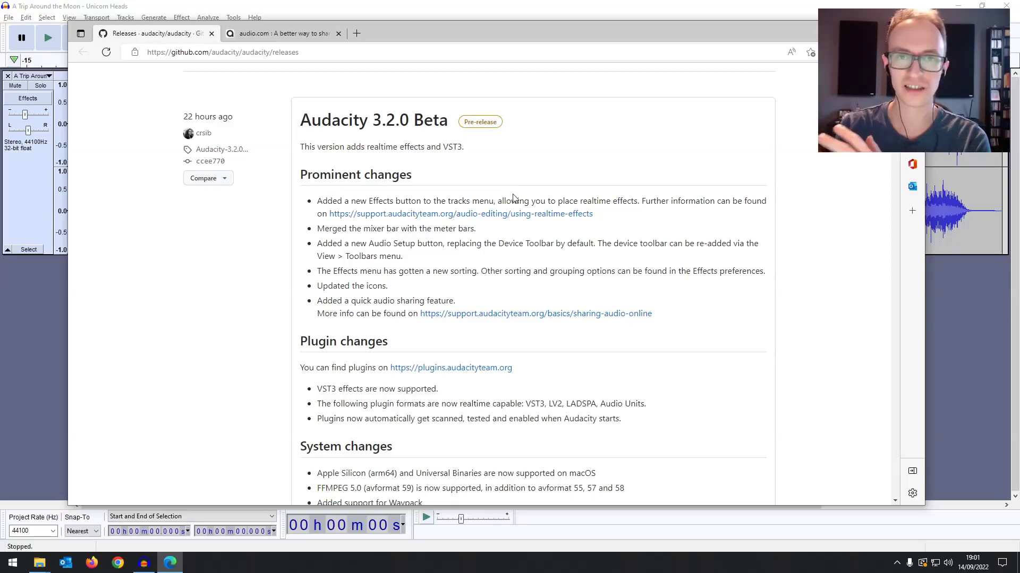
pyautogui.click(535, 10)
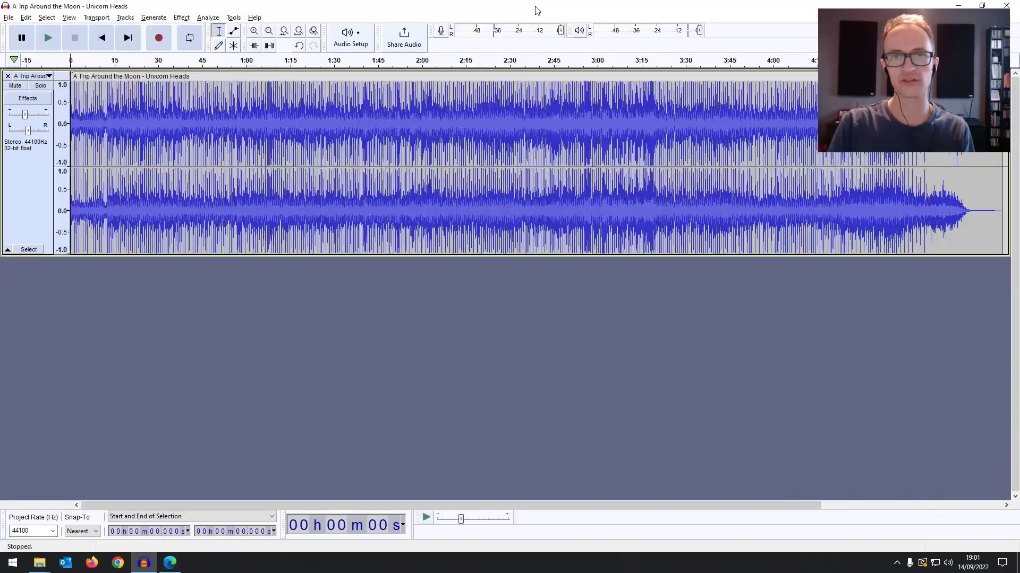
pyautogui.click(405, 133)
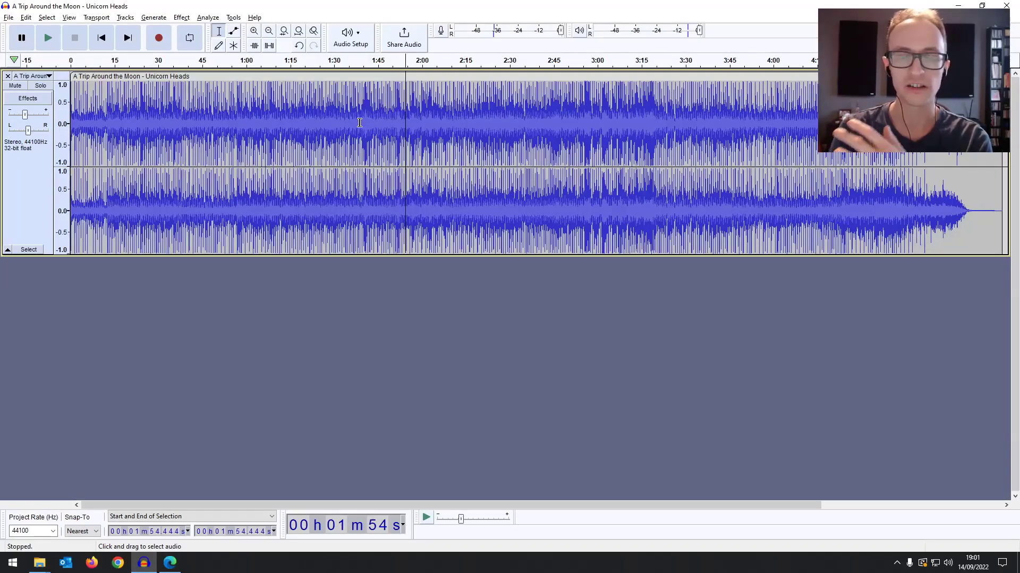
# Select the whole track, preview Graphic EQ without applying it, then set the play position near 2:10.
pyautogui.hotkey('ctrl', 'a')
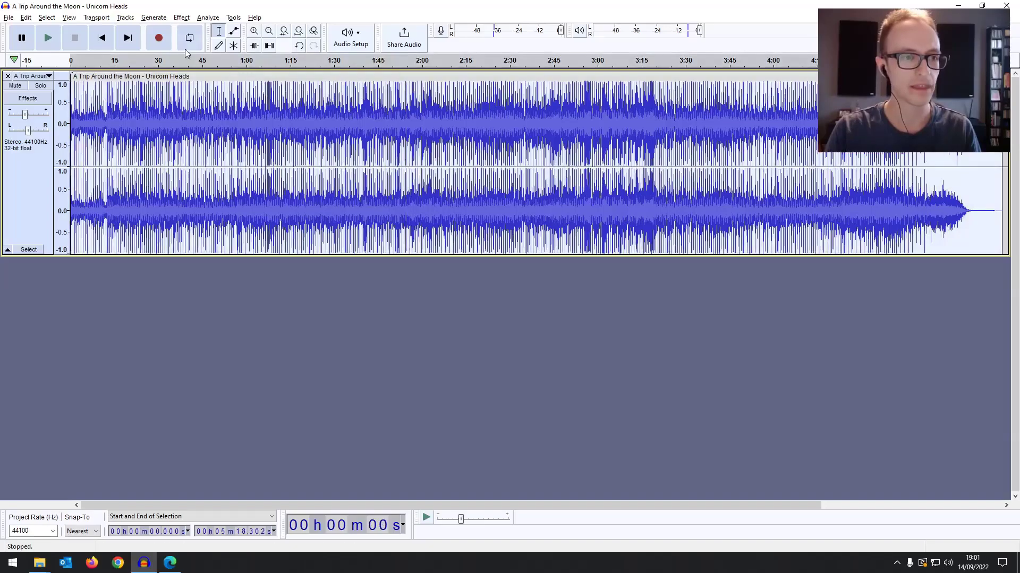
pyautogui.click(181, 18)
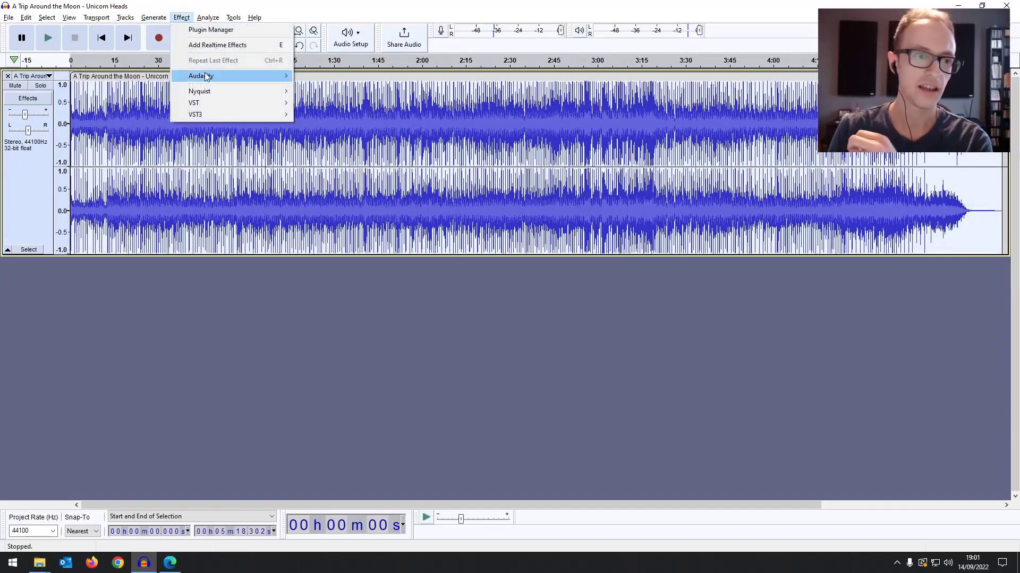
pyautogui.moveTo(210, 76)
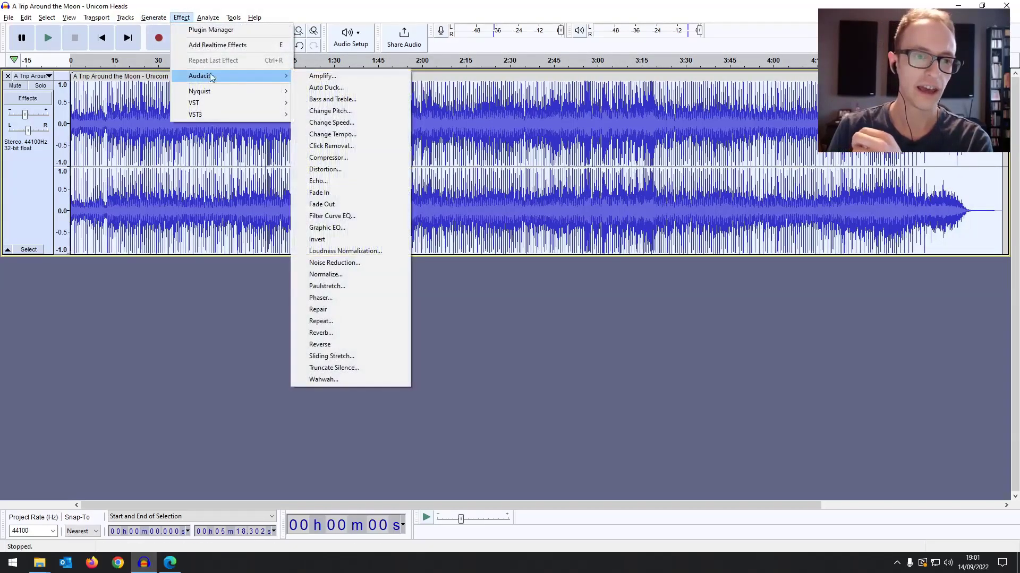
pyautogui.click(356, 229)
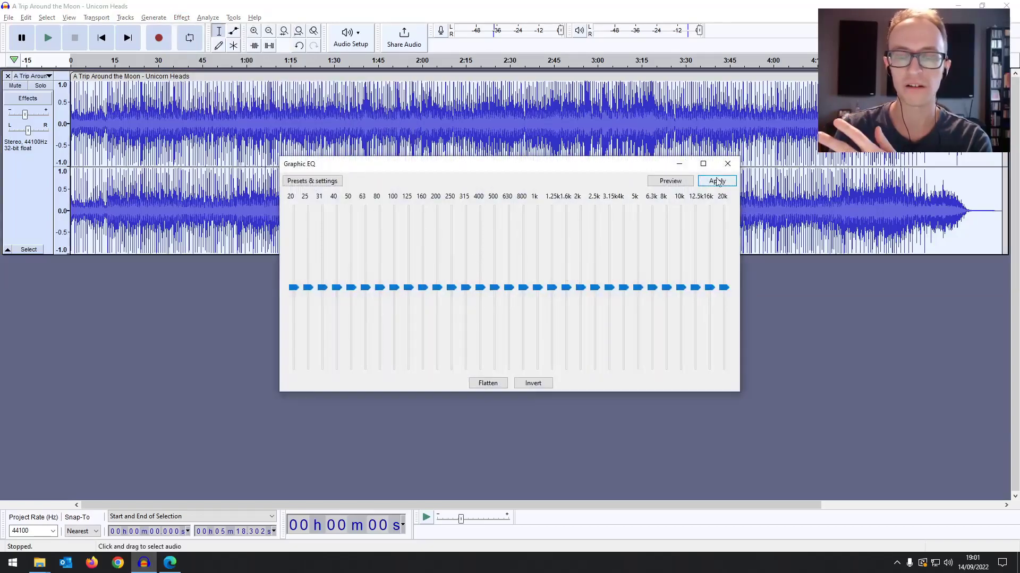
pyautogui.click(726, 165)
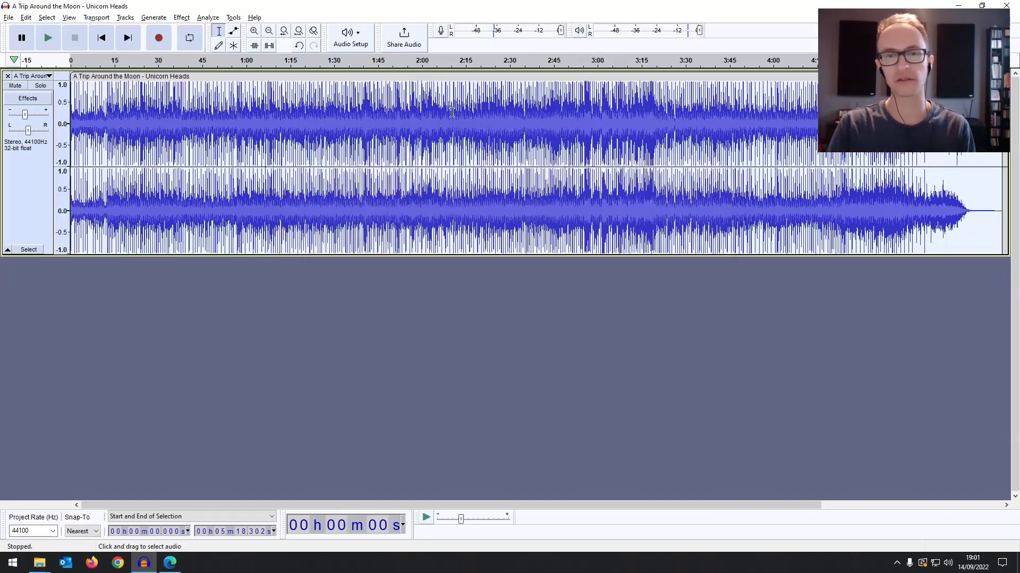
pyautogui.click(450, 141)
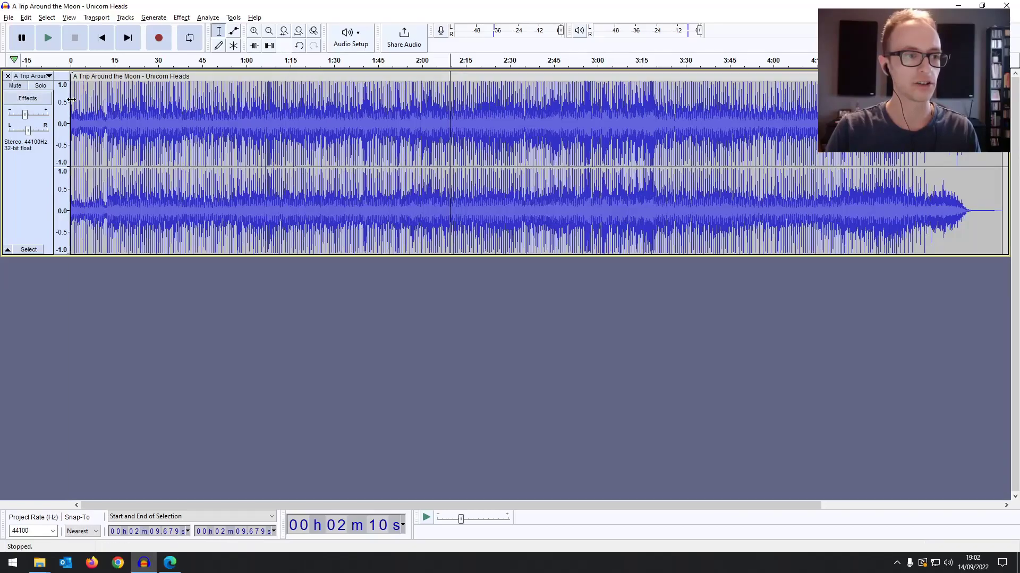
# Add Waves EMO-Q4 Stereo to the song track's realtime effects and open its EQ window.
pyautogui.click(28, 99)
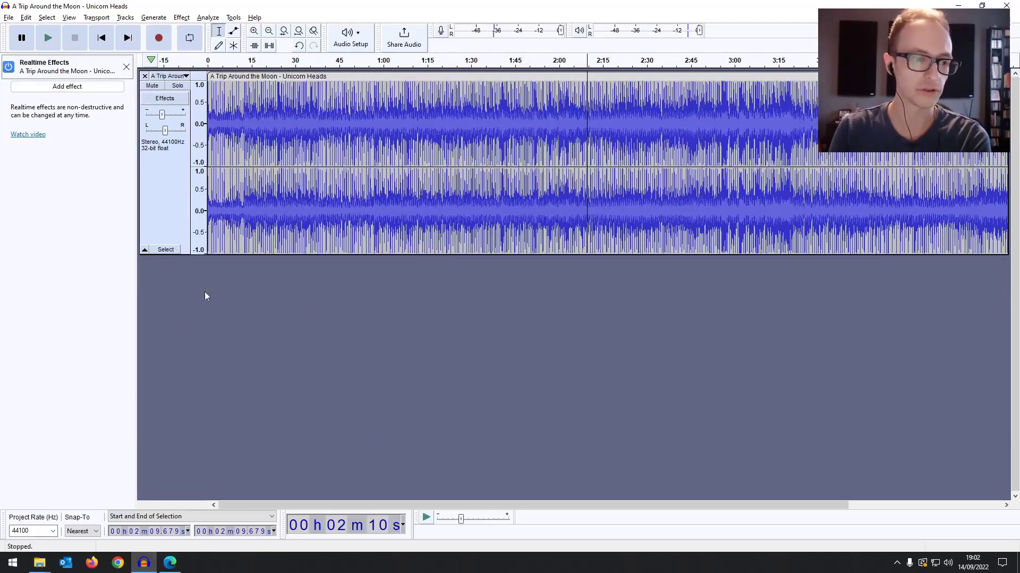
pyautogui.click(71, 90)
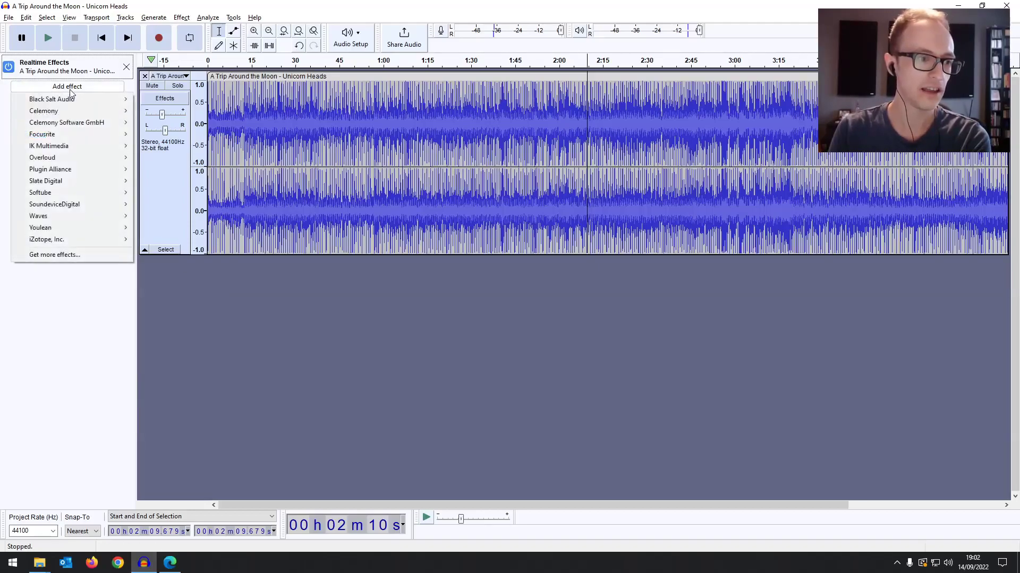
pyautogui.moveTo(76, 216)
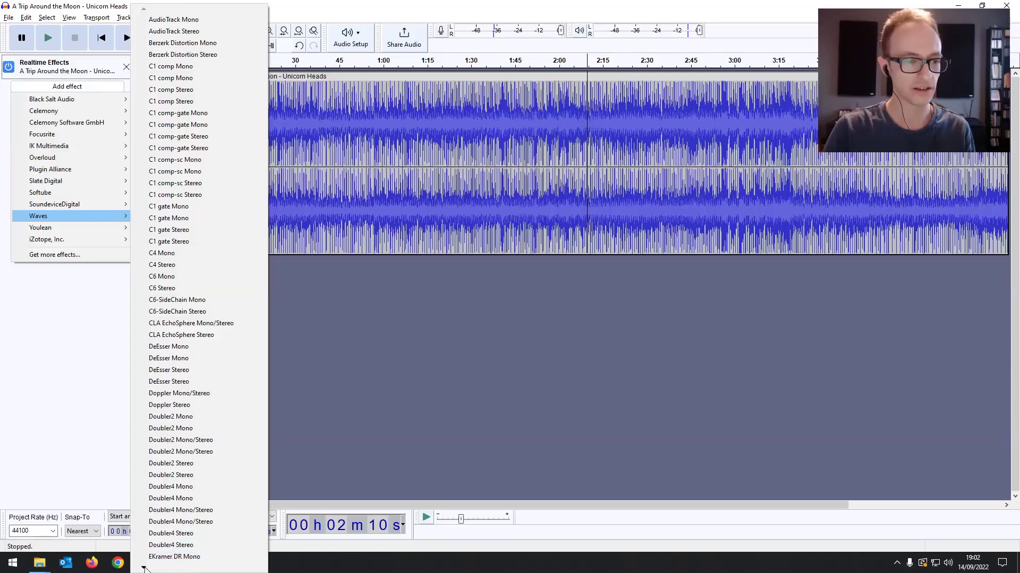
pyautogui.moveTo(143, 568)
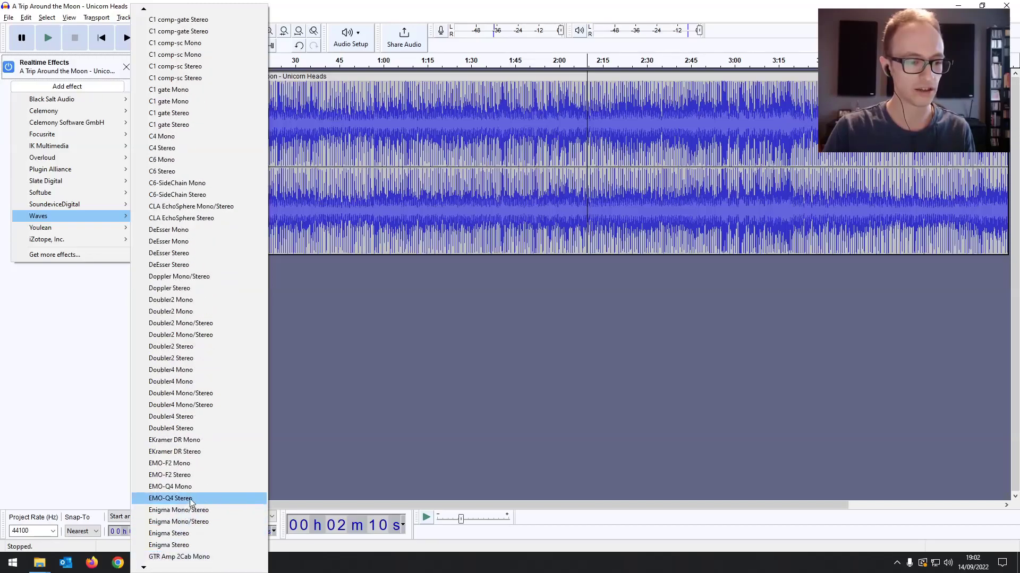
pyautogui.click(190, 499)
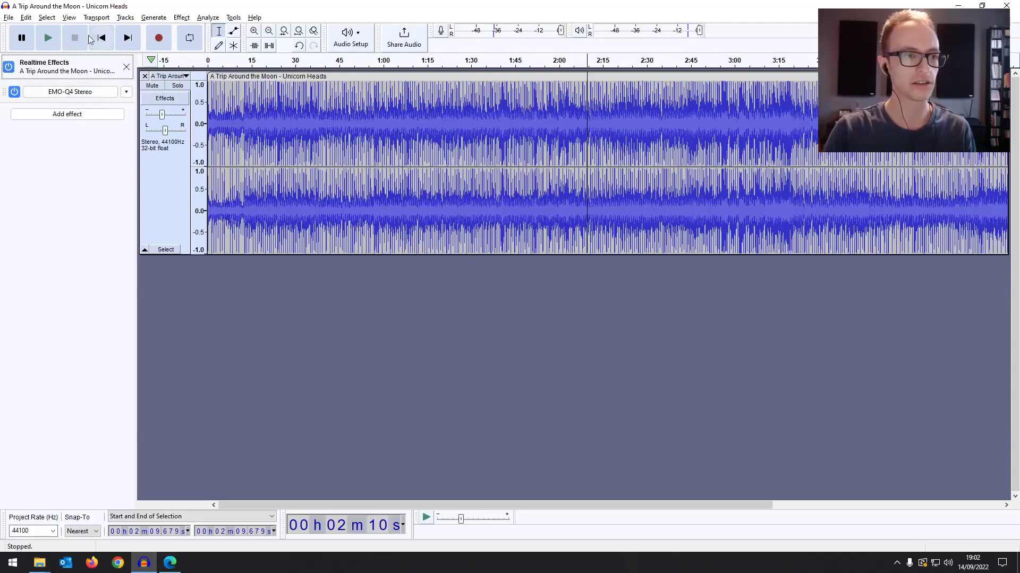
pyautogui.click(77, 96)
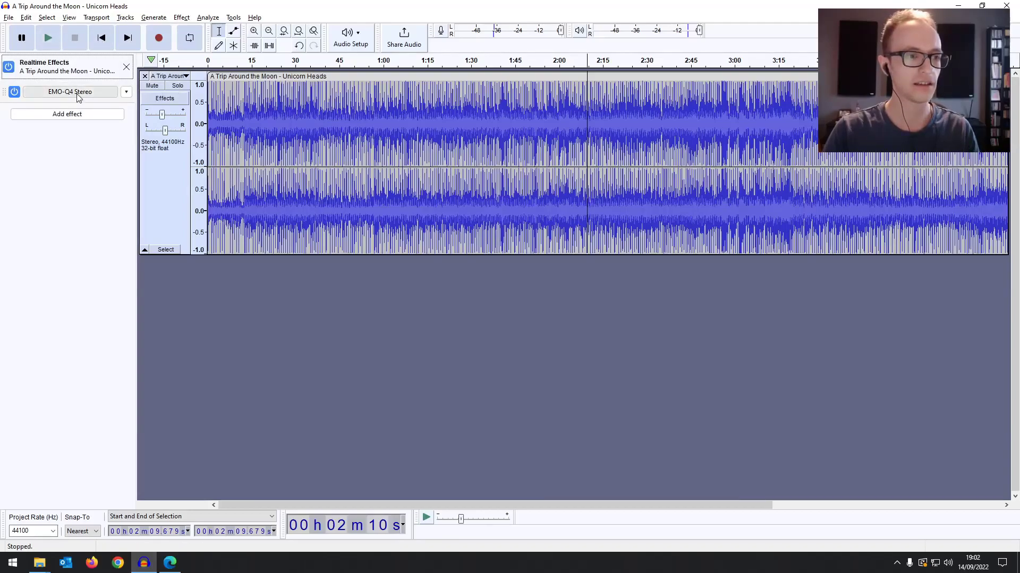
# Boost EQ band 2 while the song plays, then stop playback and undo the boost.
pyautogui.moveTo(473, 110); pyautogui.dragTo(514, 118)
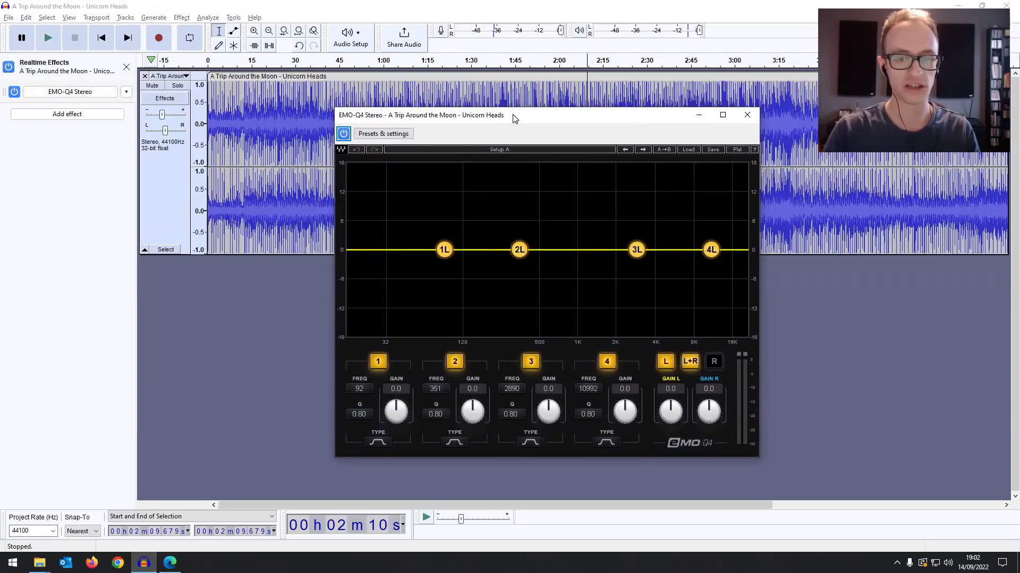
pyautogui.press('space')
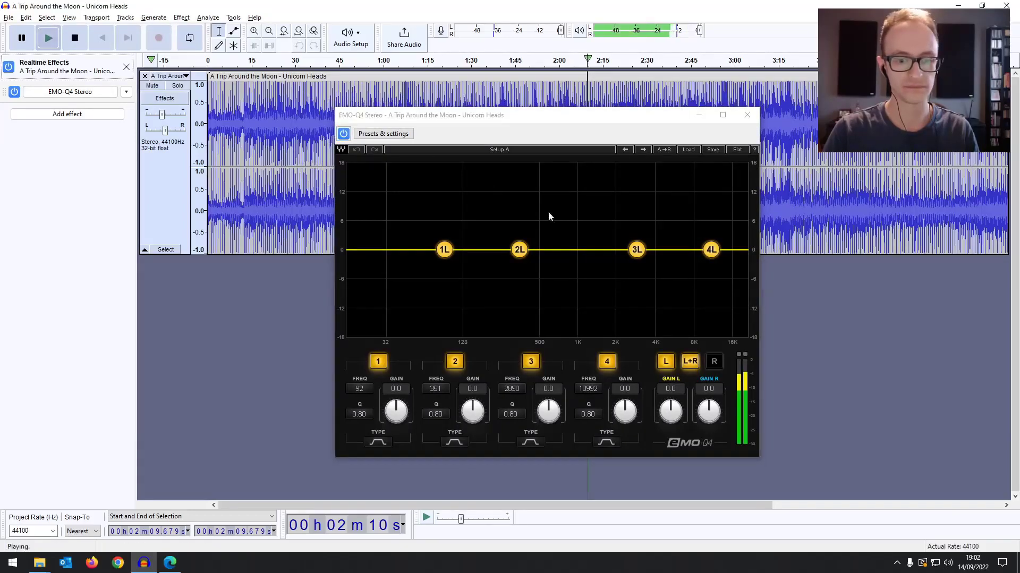
pyautogui.moveTo(520, 249); pyautogui.dragTo(703, 230)
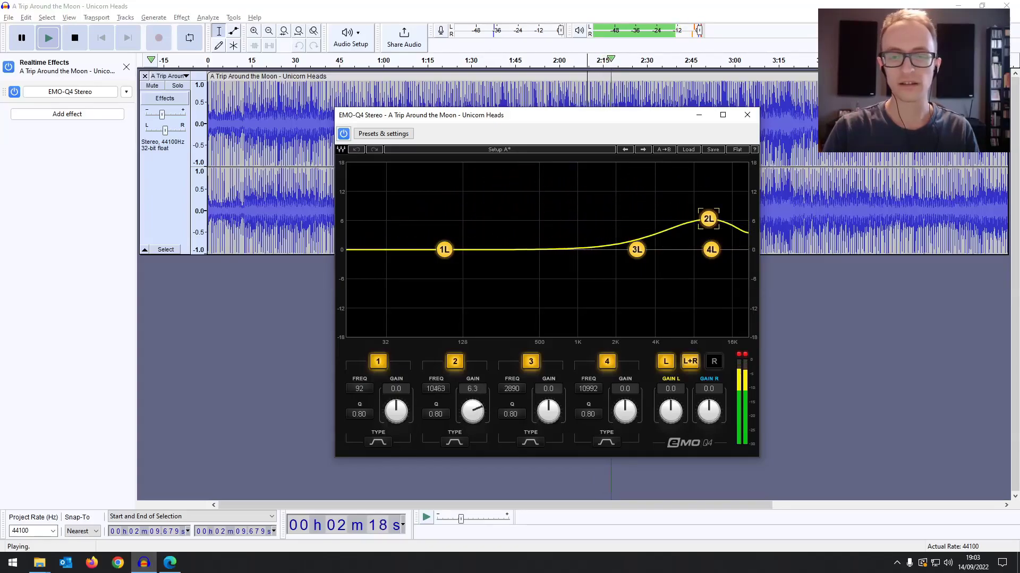
pyautogui.press('space')
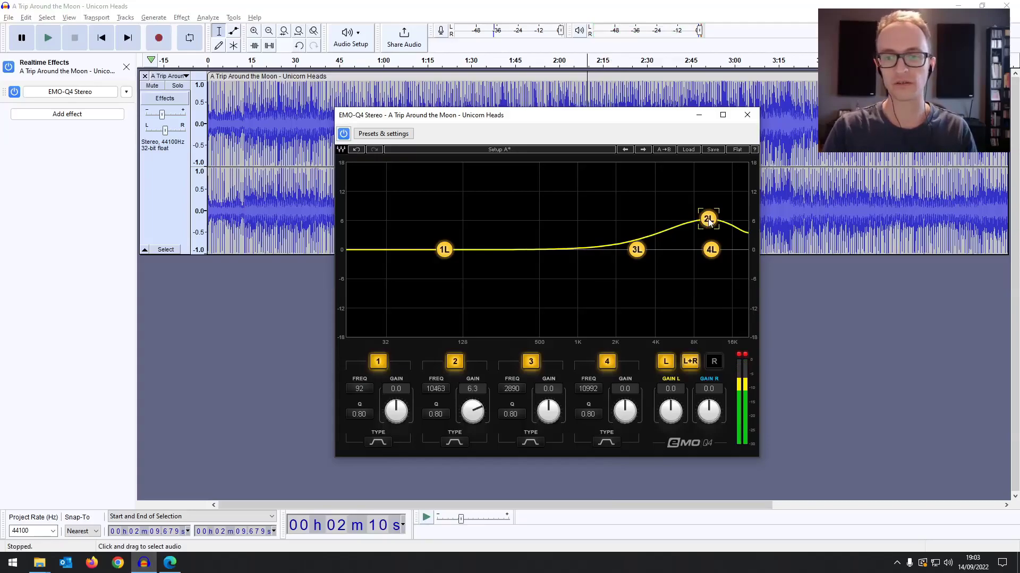
pyautogui.click(356, 149)
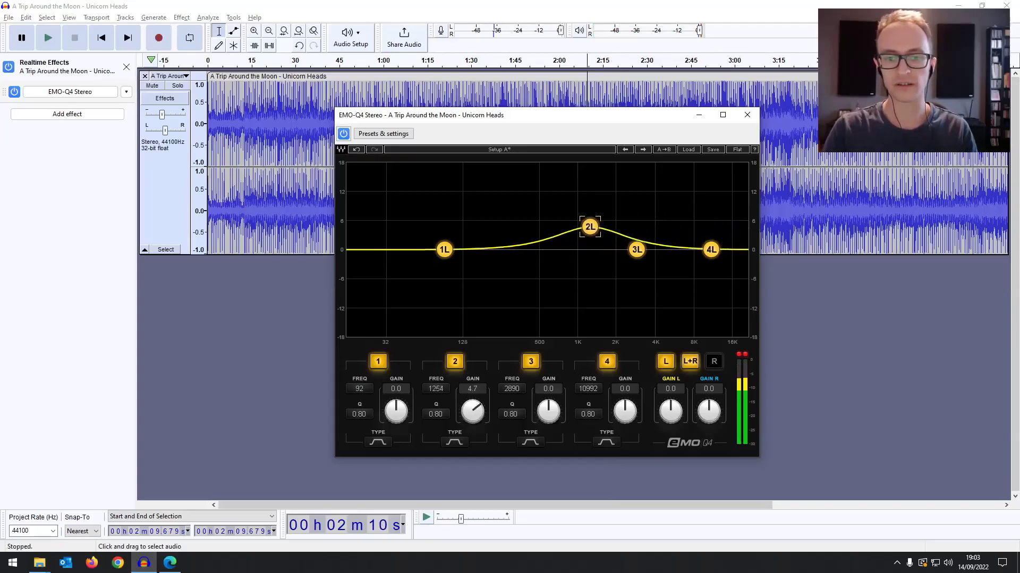
# Toggle EMO-Q4 off and on, enable the track's realtime effects, and flatten band 2 to about 0 dB.
pyautogui.click(15, 92)
pyautogui.click(15, 92)
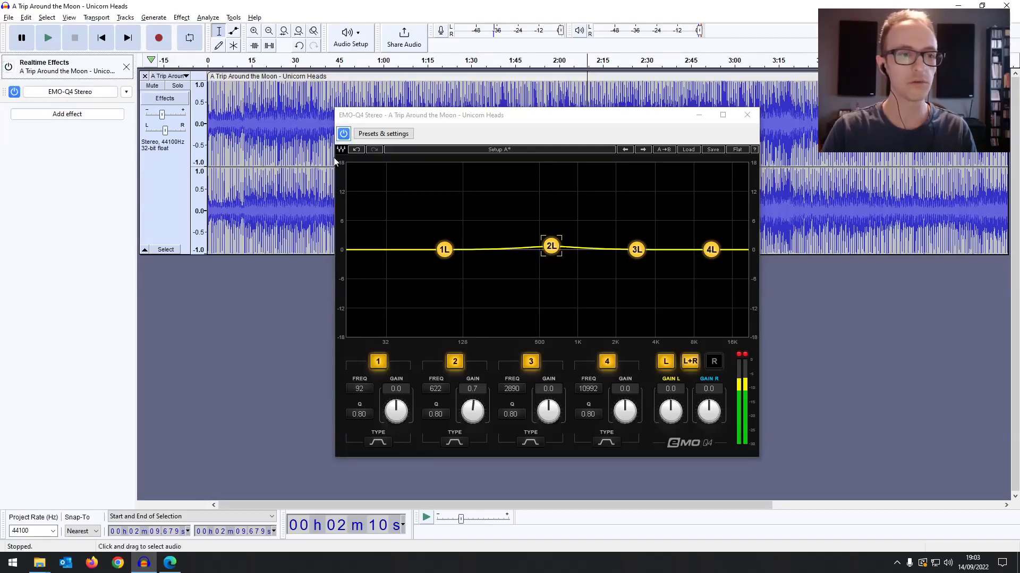
pyautogui.click(9, 68)
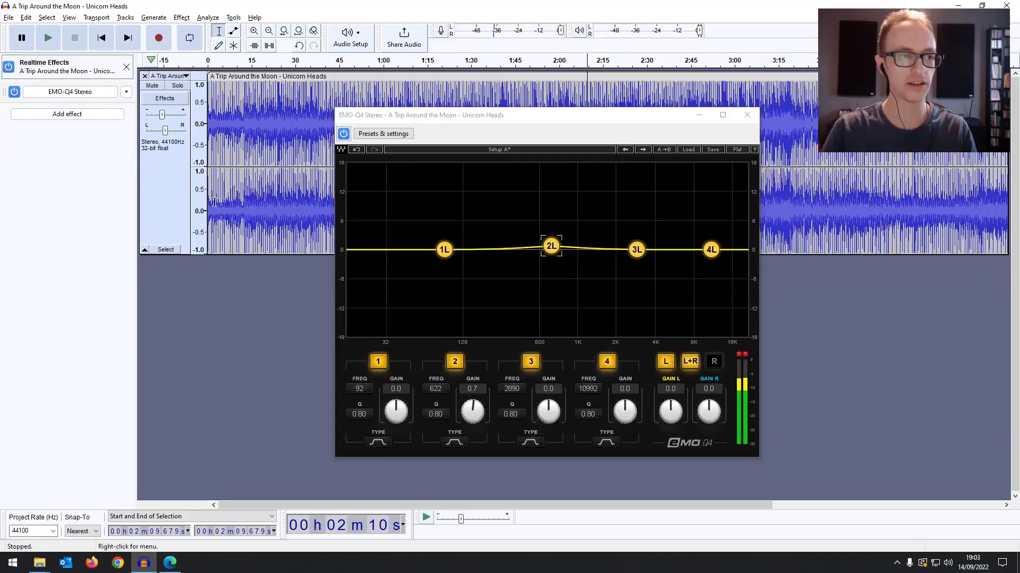
pyautogui.moveTo(547, 249); pyautogui.dragTo(550, 250)
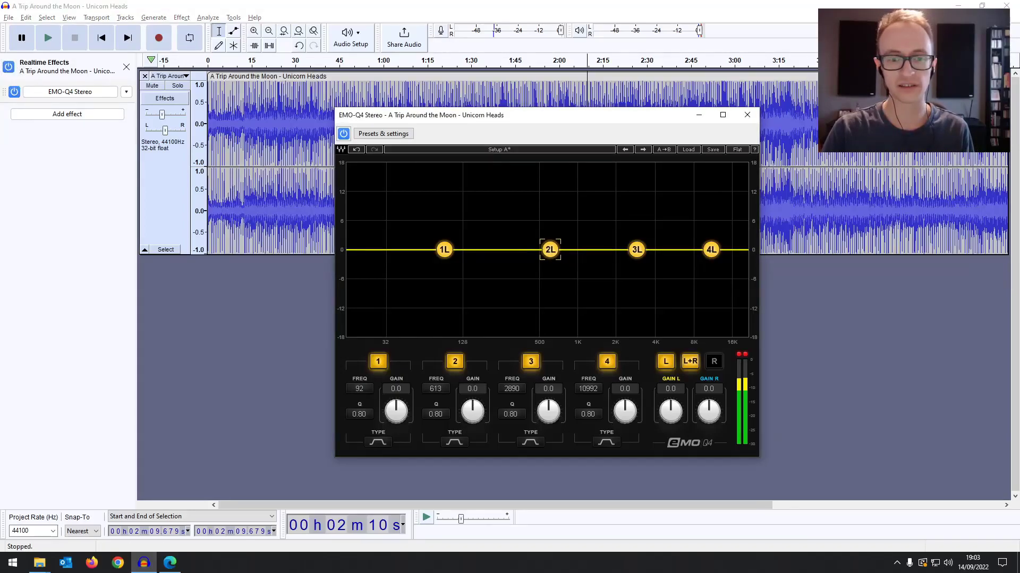
# Glance at the Add effect vendor list, dismiss it, and show replacement choices for the EMO-Q4 Stereo slot.
pyautogui.click(98, 114)
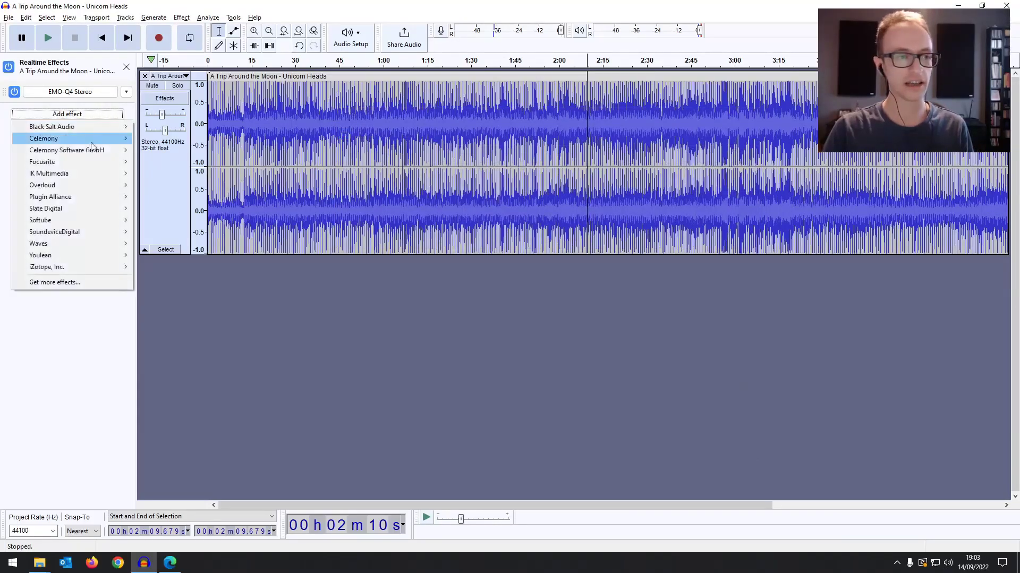
pyautogui.click(102, 355)
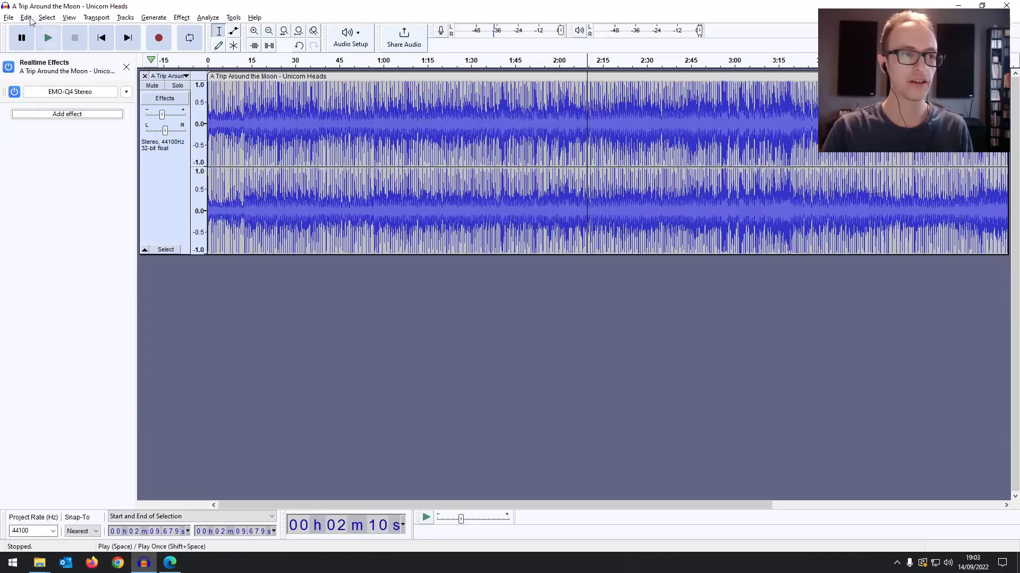
pyautogui.click(127, 93)
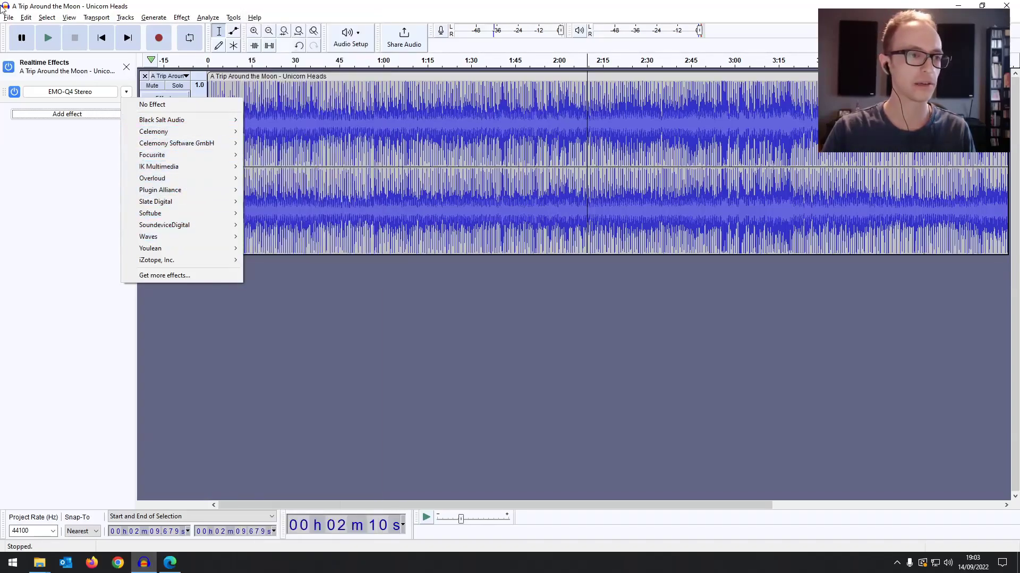
pyautogui.click(24, 19)
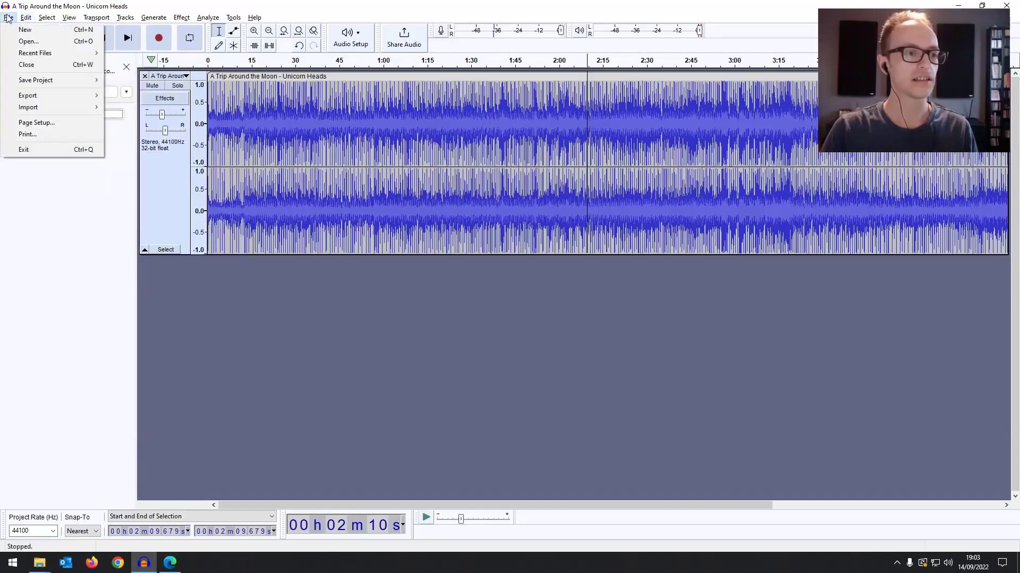
pyautogui.click(72, 196)
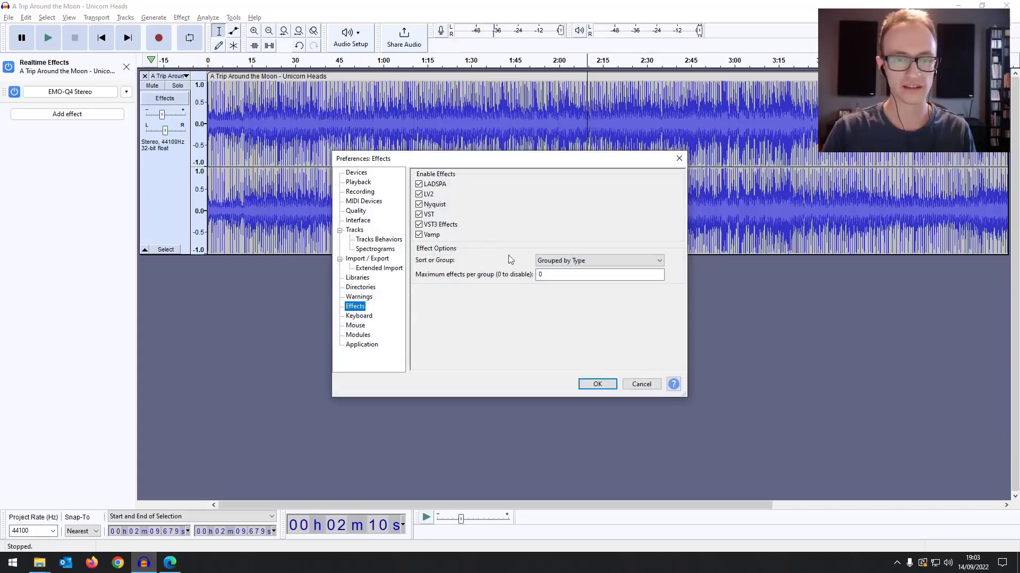
pyautogui.click(547, 261)
pyautogui.click(547, 261)
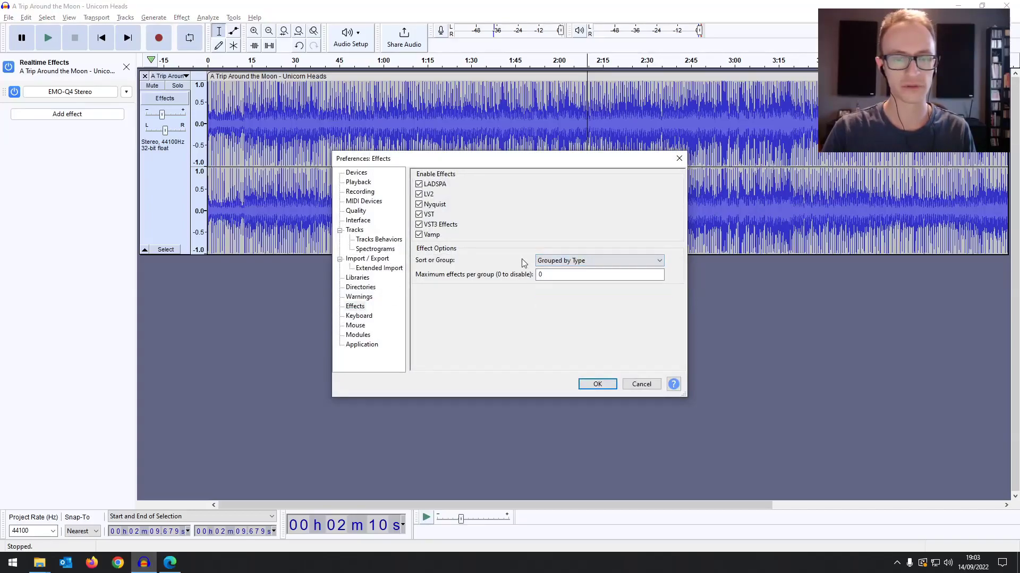
pyautogui.click(573, 263)
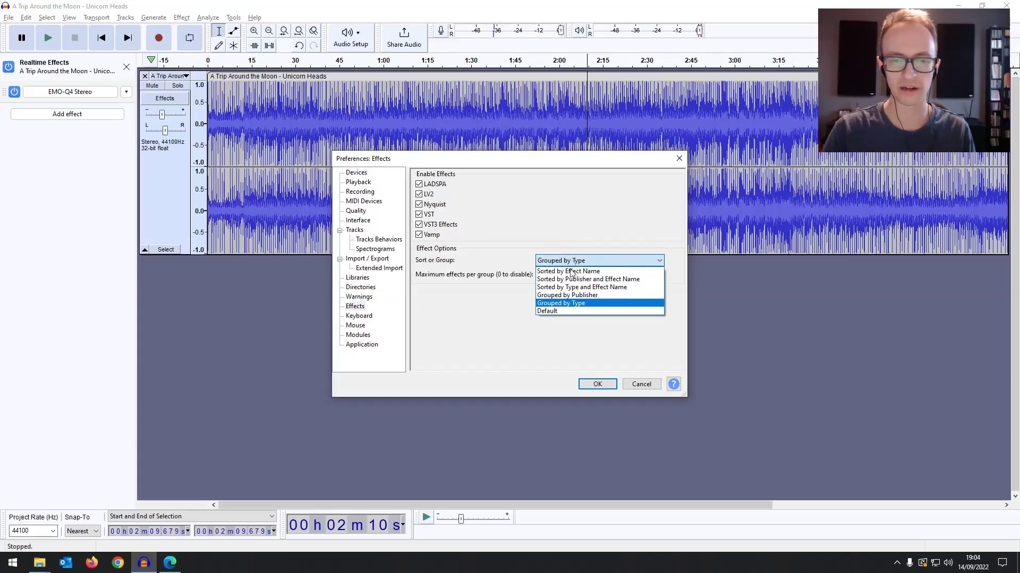
pyautogui.click(505, 262)
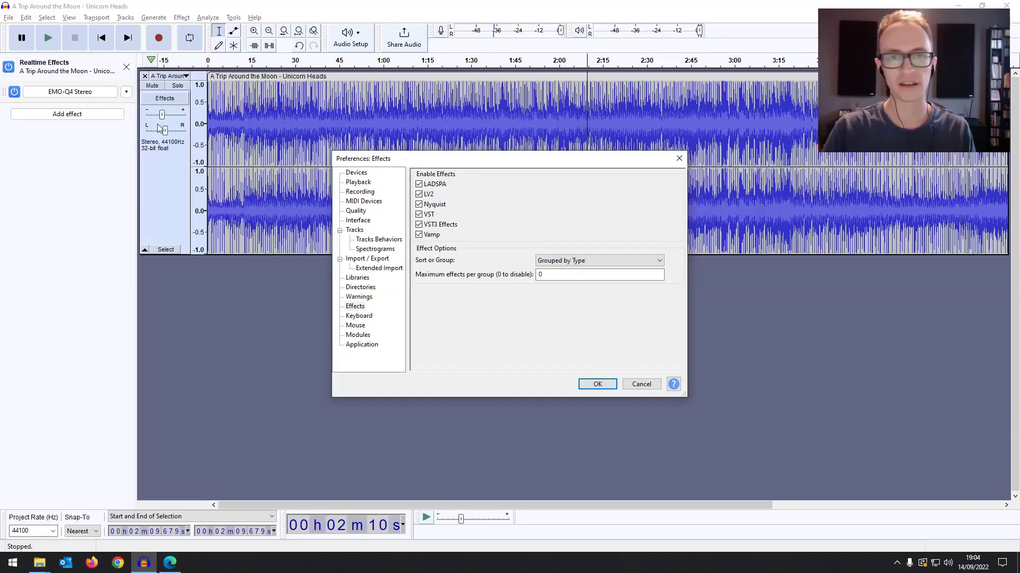
pyautogui.click(641, 384)
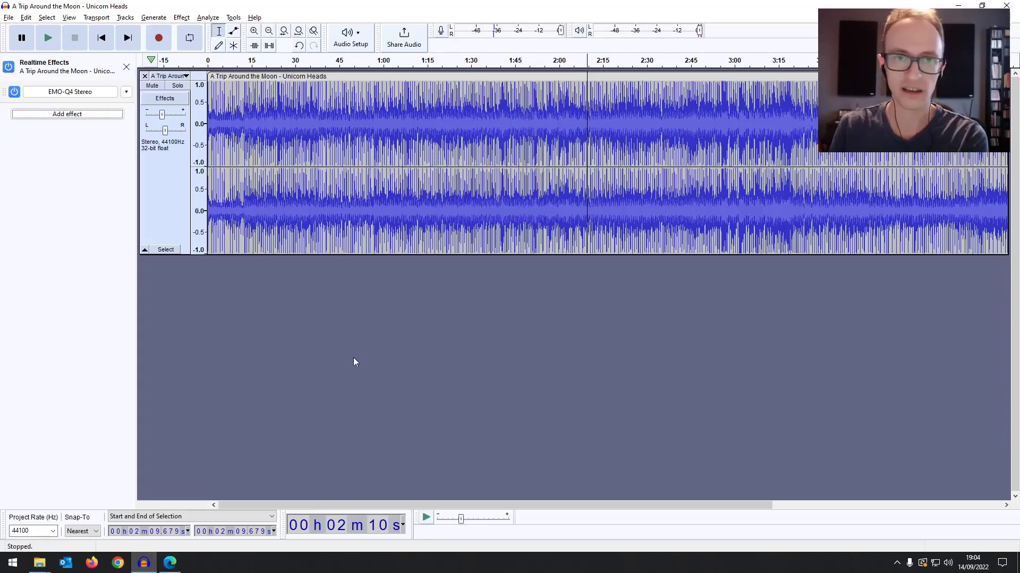
# Check the browser's release notes, return to Audacity, and close the Realtime Effects panel.
pyautogui.hotkey('alt', 'Tab')
pyautogui.moveTo(507, 43); pyautogui.dragTo(516, 74)
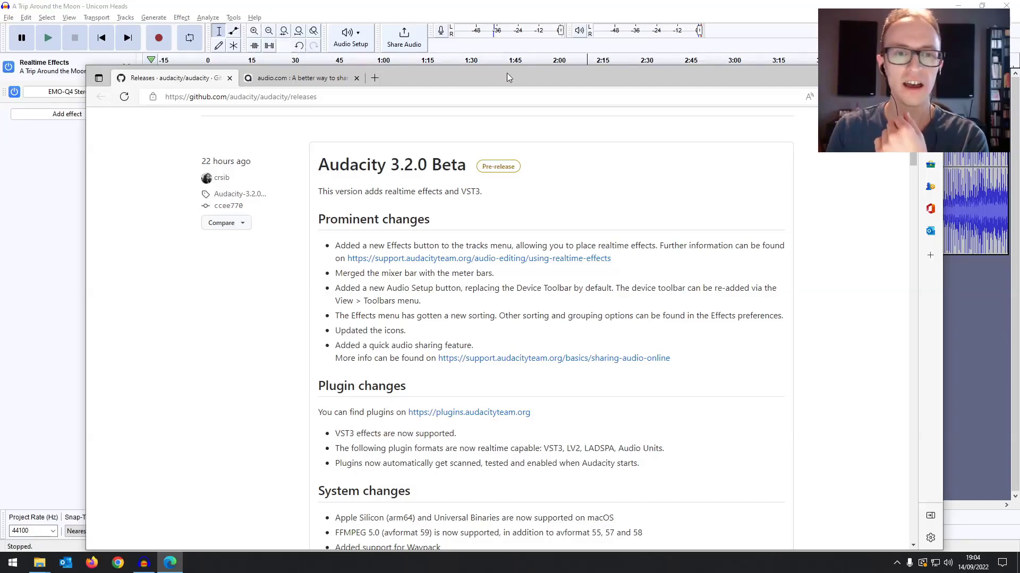
pyautogui.click(339, 52)
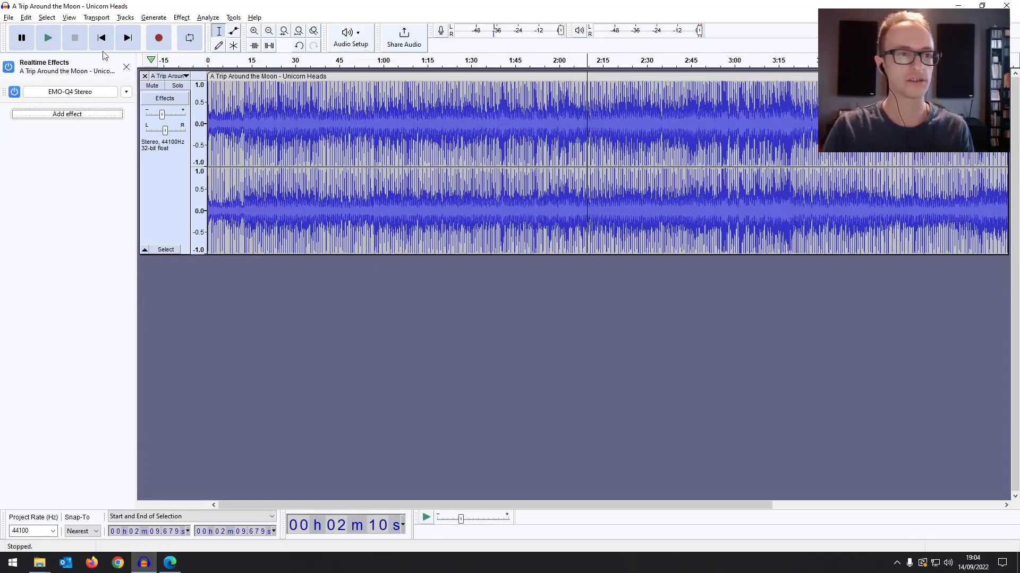
pyautogui.click(127, 68)
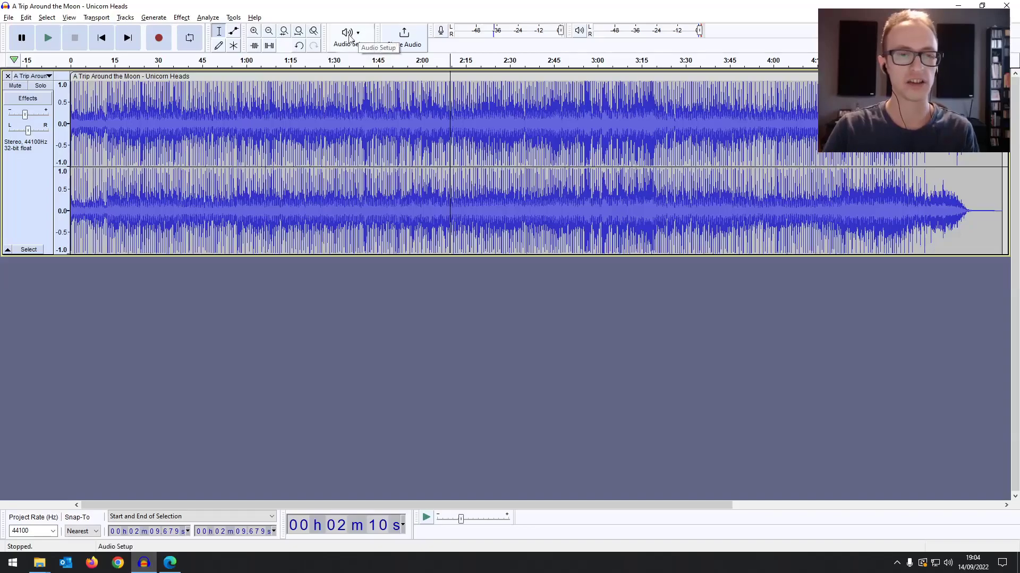
pyautogui.click(367, 36)
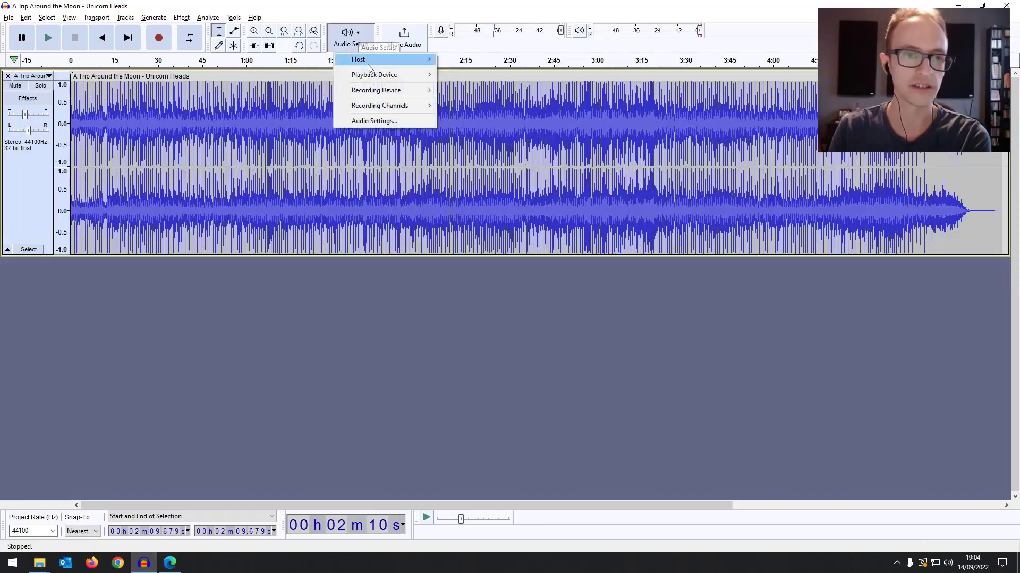
pyautogui.moveTo(391, 79)
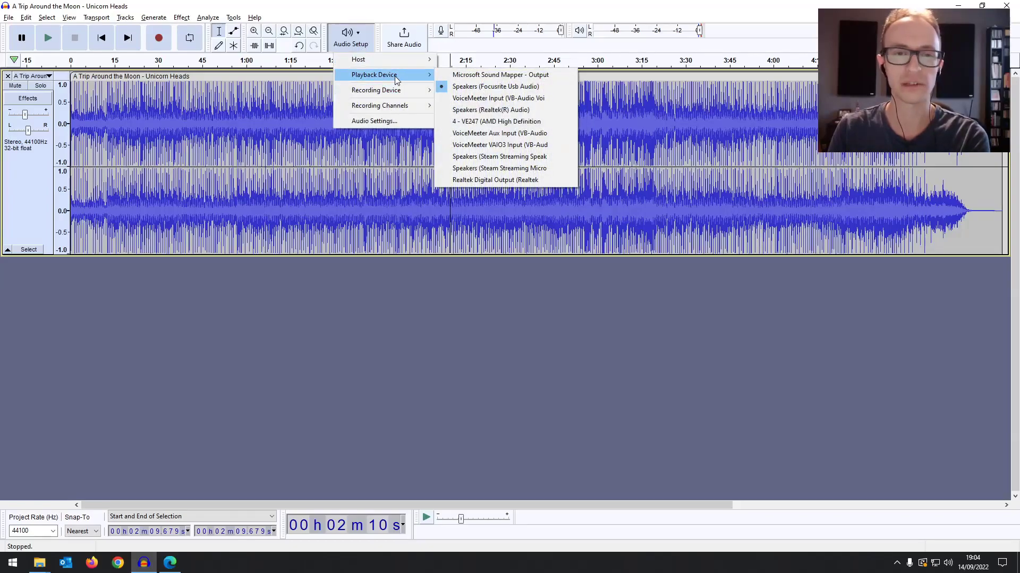
pyautogui.press('Escape')
pyautogui.press('Escape')
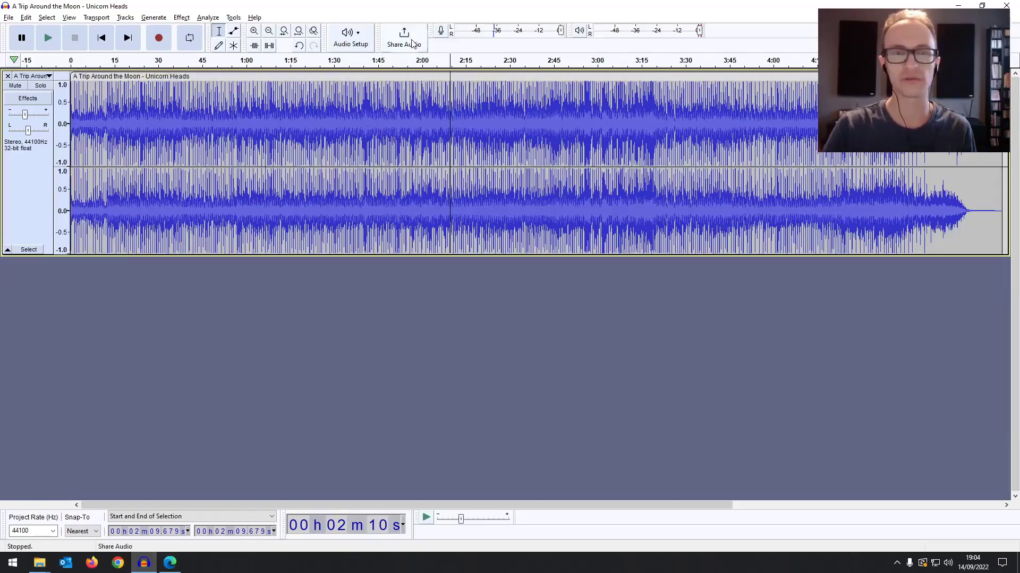
pyautogui.click(362, 41)
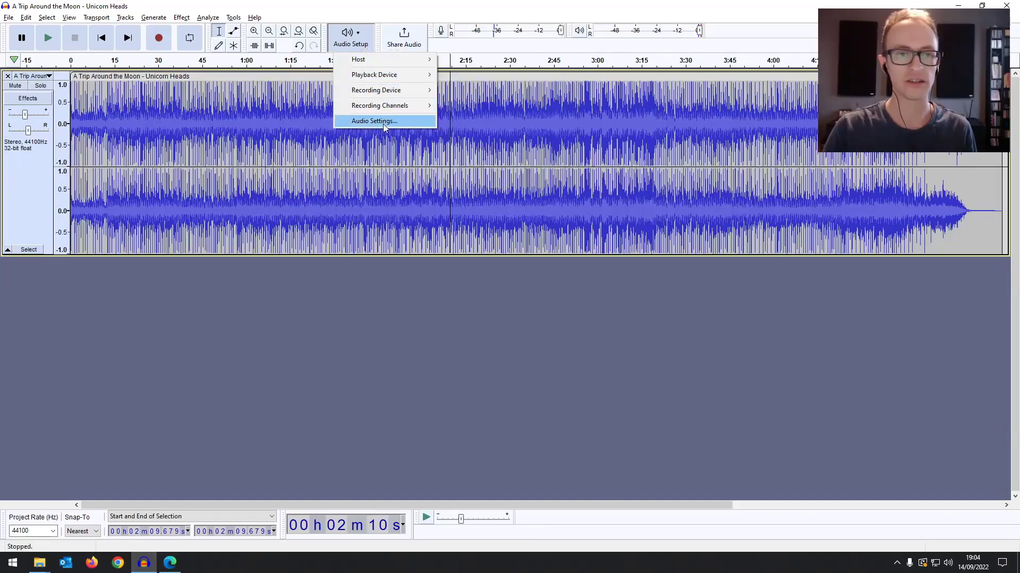
pyautogui.click(451, 57)
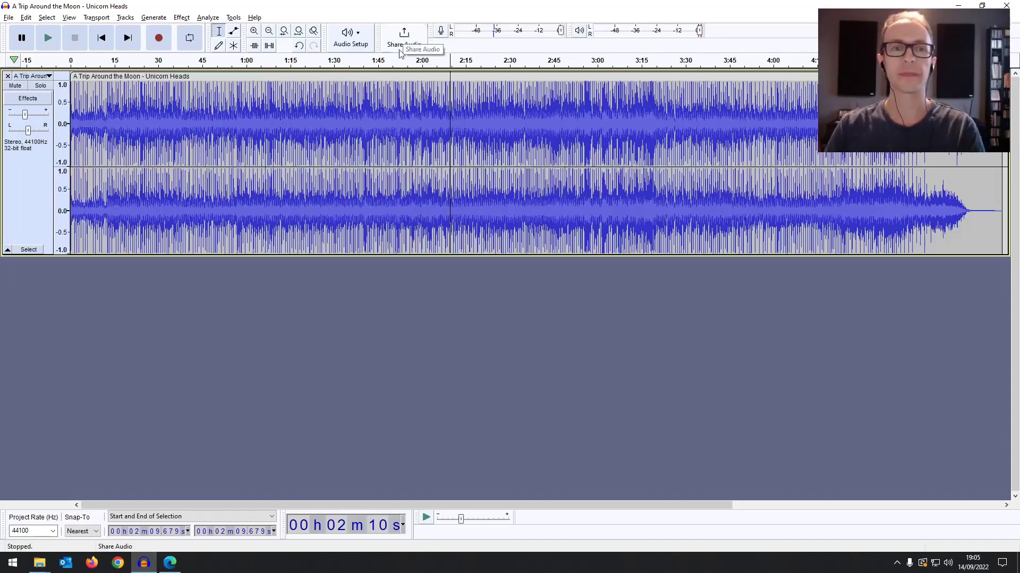
# Bring the browser forward on the audio.com tab and reposition its window.
pyautogui.click(173, 562)
pyautogui.click(297, 78)
pyautogui.moveTo(492, 81); pyautogui.dragTo(495, 36)
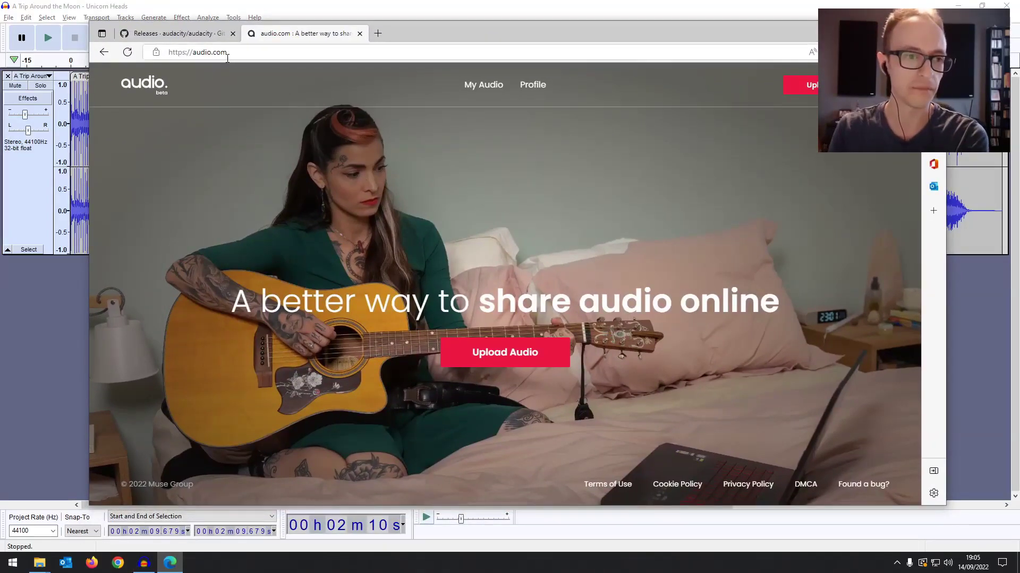
pyautogui.moveTo(524, 33); pyautogui.dragTo(528, 12)
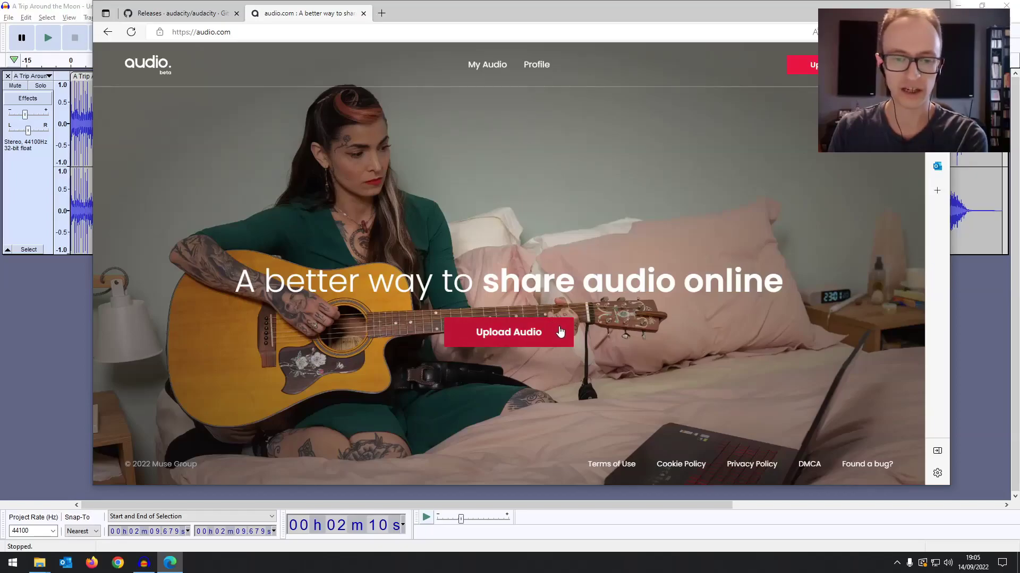
pyautogui.moveTo(460, 13)
pyautogui.mouseDown()
pyautogui.moveTo(457, 76)
pyautogui.moveTo(451, 27)
pyautogui.mouseUp()
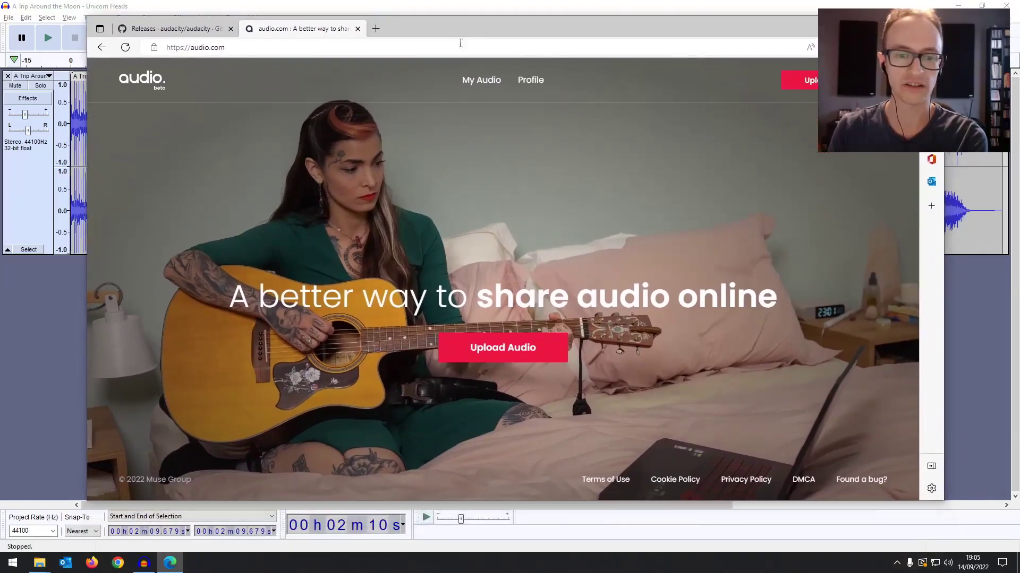
# Try Upload Audio to reach the sign-in page, go back, and switch to the GitHub release notes.
pyautogui.click(493, 349)
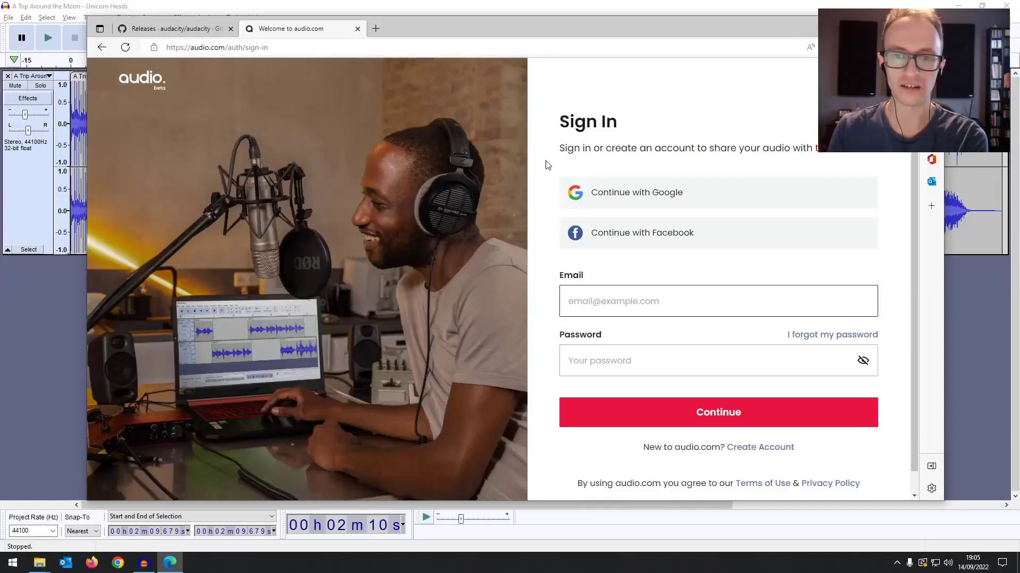
pyautogui.click(102, 49)
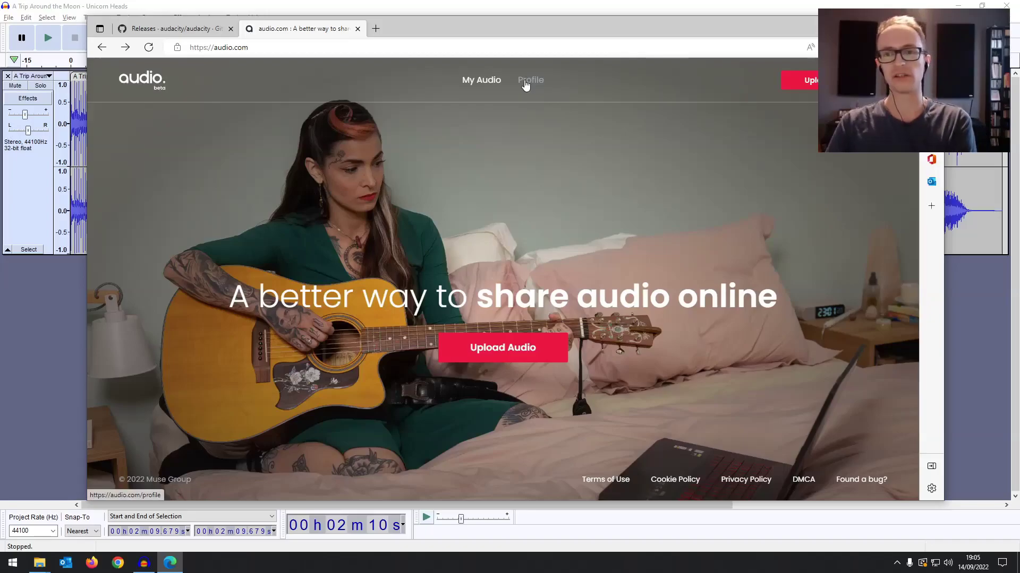
pyautogui.moveTo(533, 30); pyautogui.dragTo(535, 19)
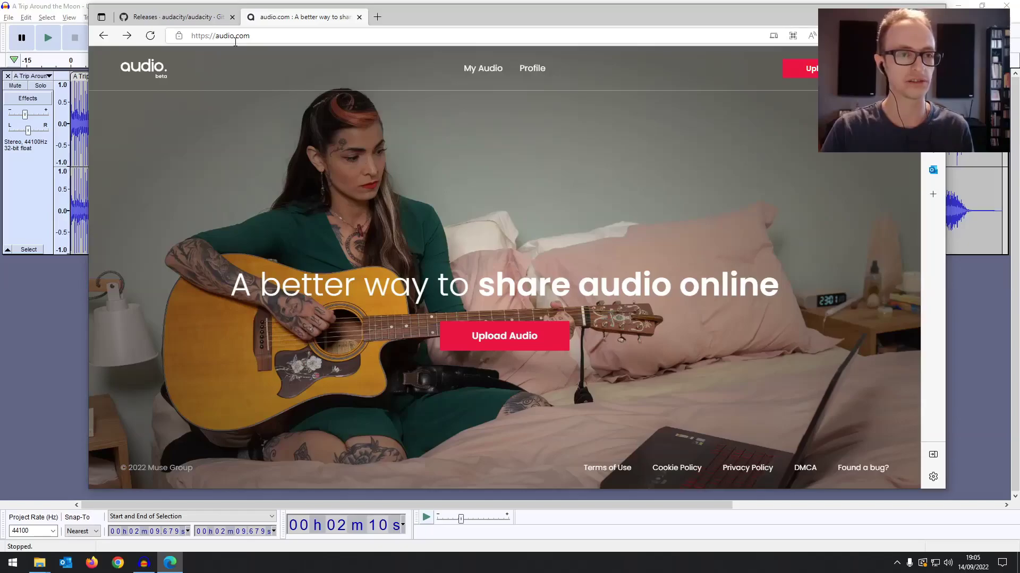
pyautogui.hotkey('ctrl', 'shift', 'Tab')
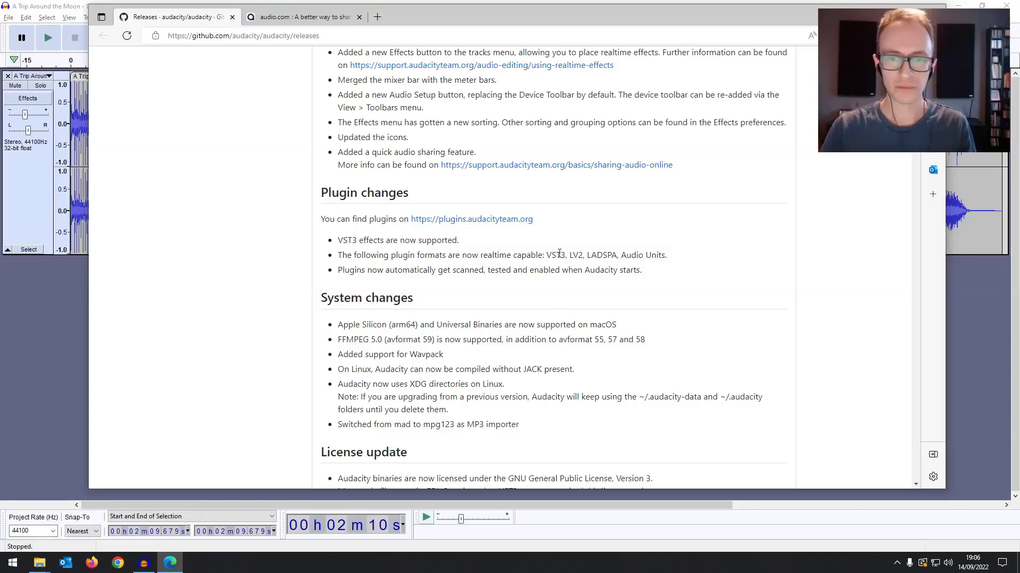
# Scroll the Audacity 3.2.0 release notes down to Other changes and Fixed bugs.
pyautogui.scroll(-1, 548, 260)
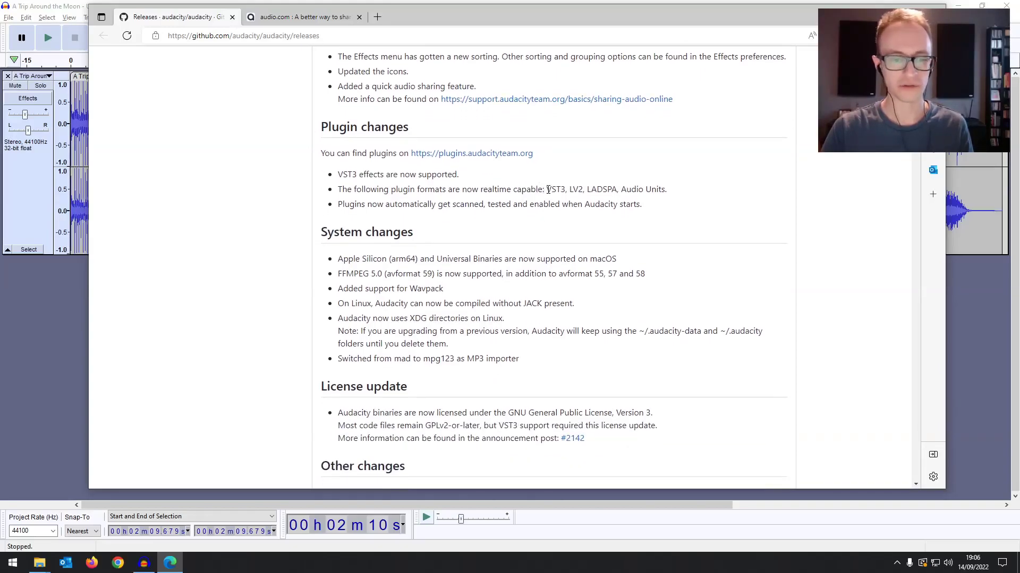
pyautogui.scroll(-3, 530, 218)
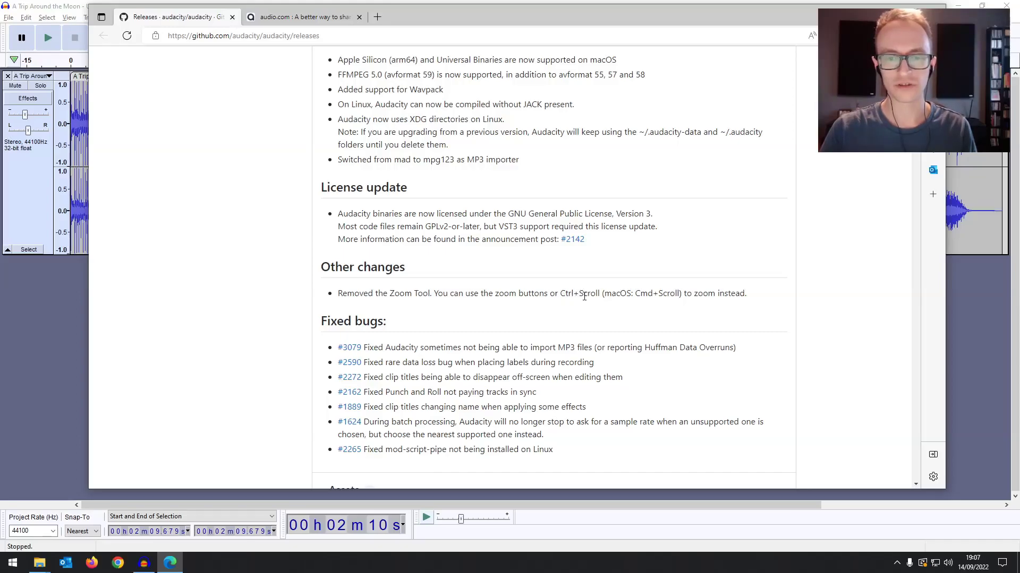
pyautogui.click(435, 2)
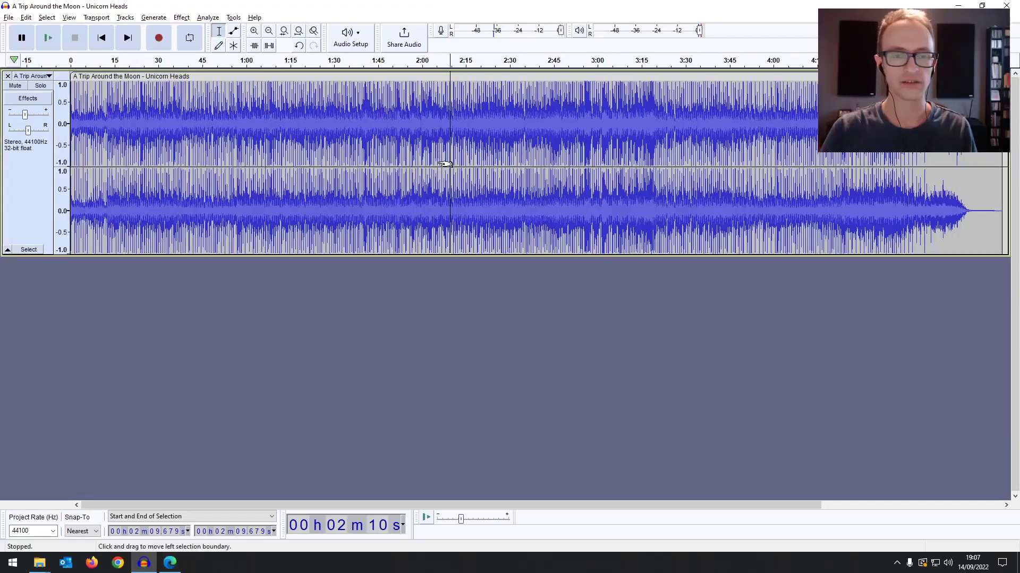
pyautogui.scroll(-2, 445, 163)
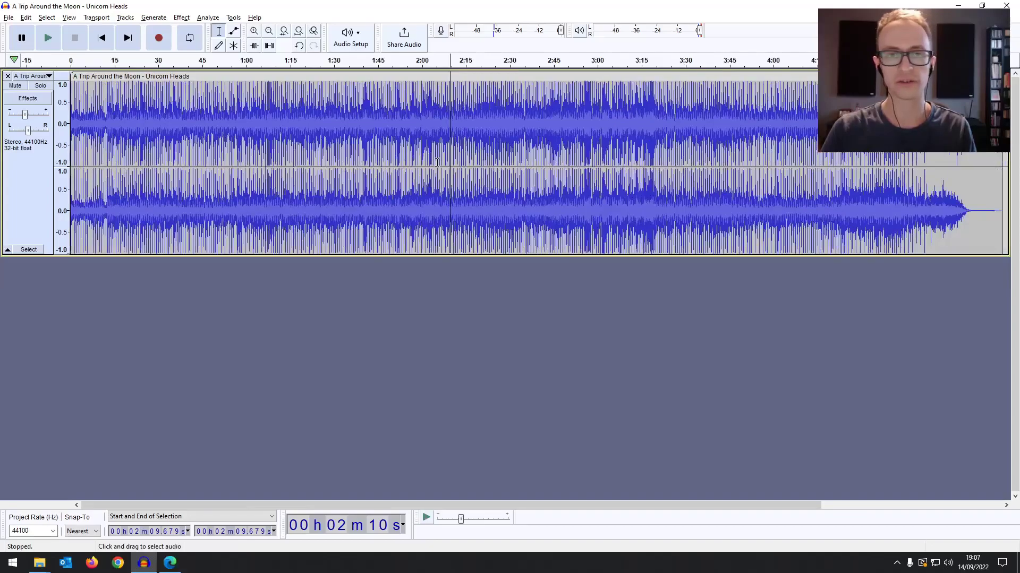
pyautogui.scroll(3, 437, 164)
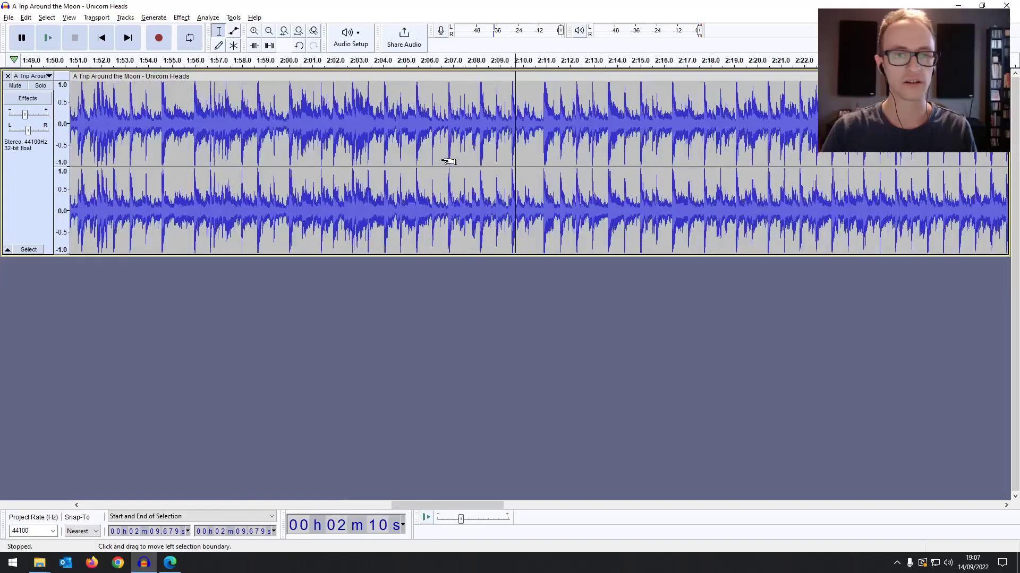
pyautogui.scroll(-1, 439, 156)
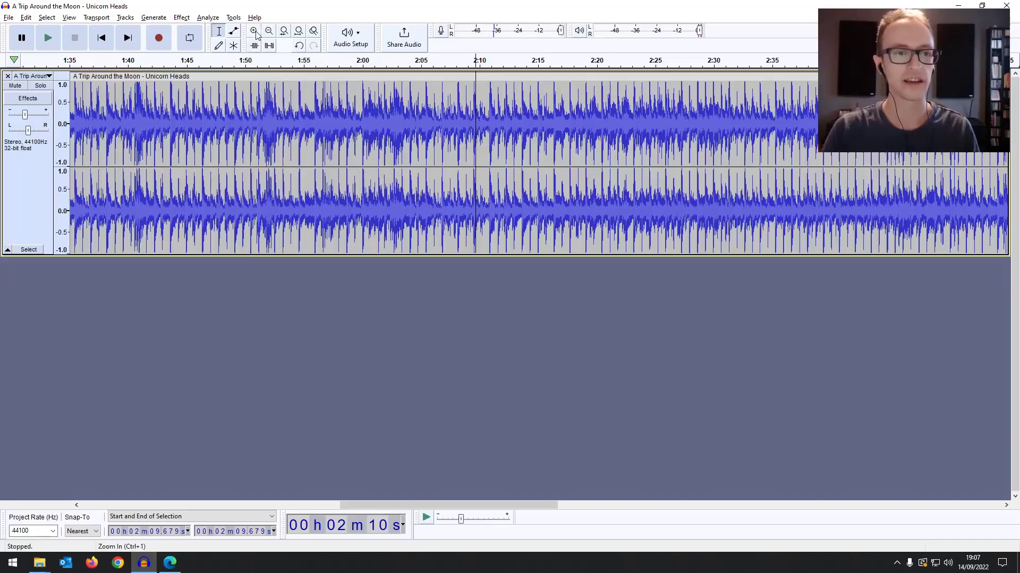
pyautogui.scroll(-2, 470, 149)
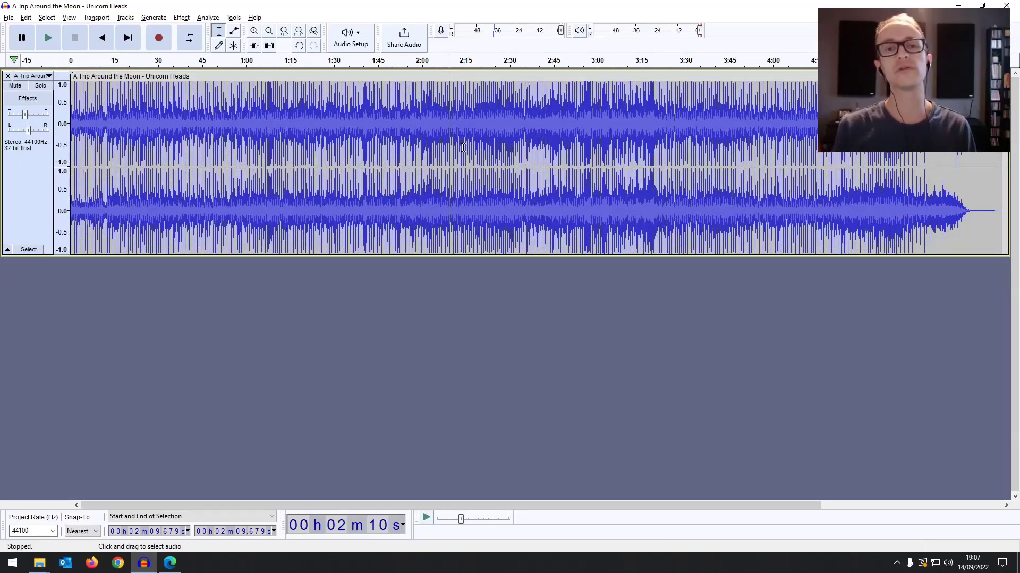